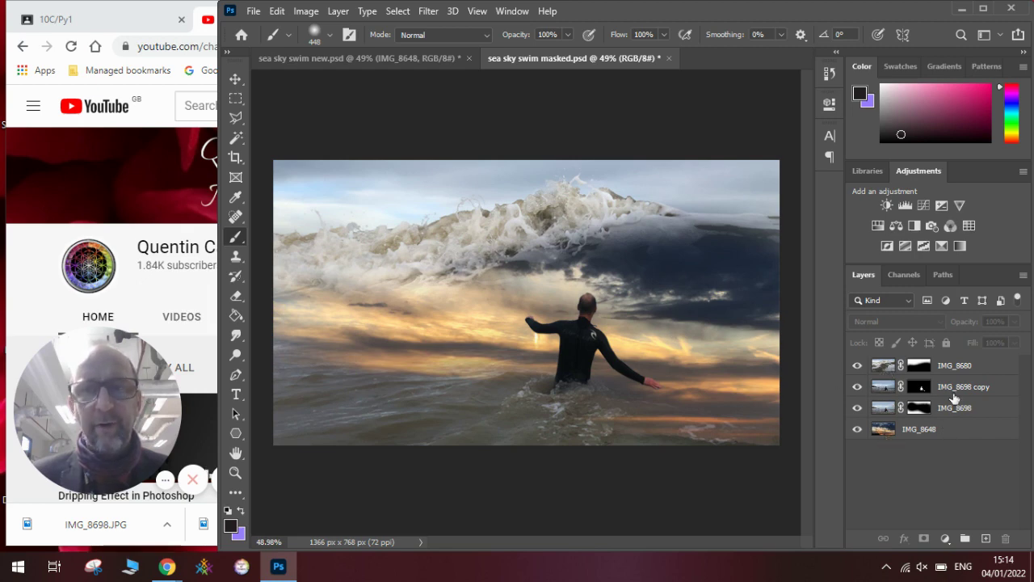
# In sea sky swim new.psd, hide and re-show IMG_8680, IMG_8698 copy and IMG_8698, then select IMG_8680
pyautogui.click(443, 58)
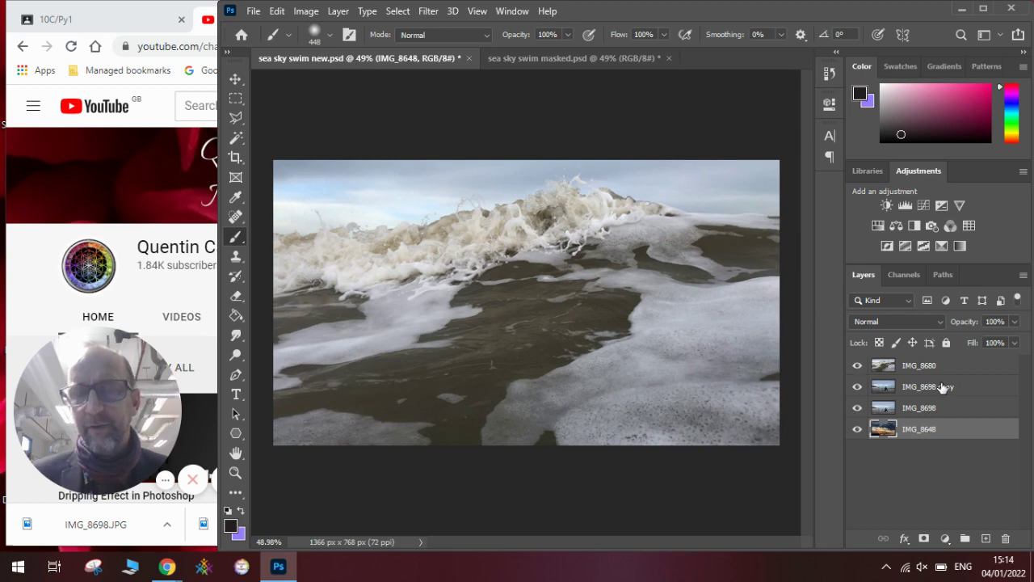
pyautogui.click(858, 370)
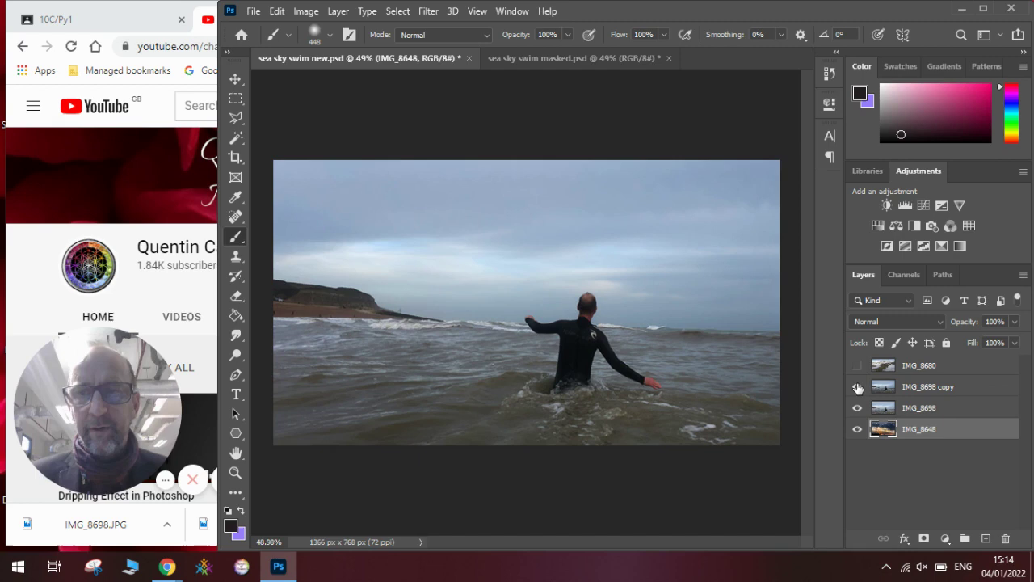
pyautogui.click(858, 388)
pyautogui.click(858, 407)
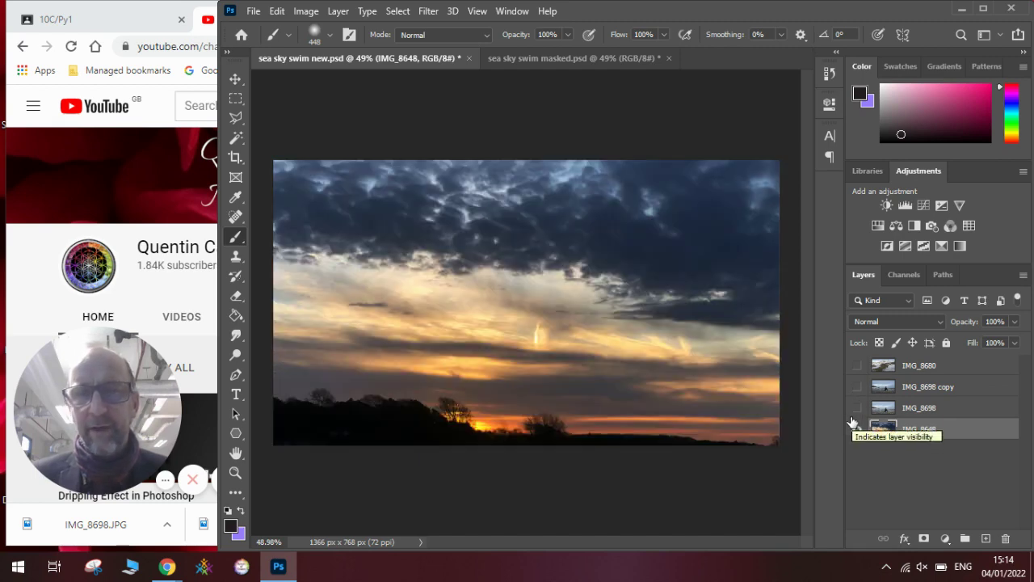
pyautogui.click(857, 407)
pyautogui.click(857, 386)
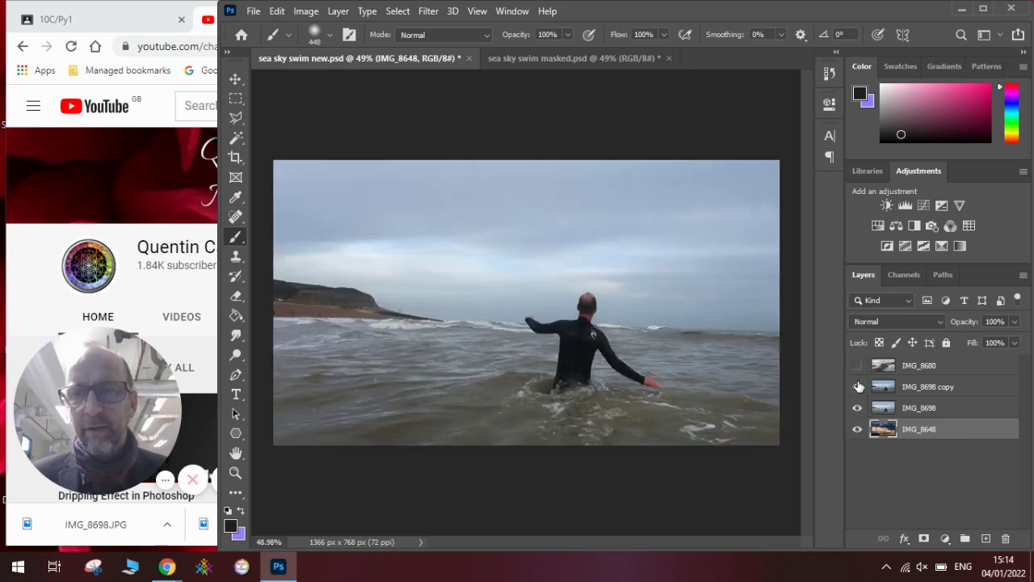
pyautogui.click(857, 365)
pyautogui.click(921, 371)
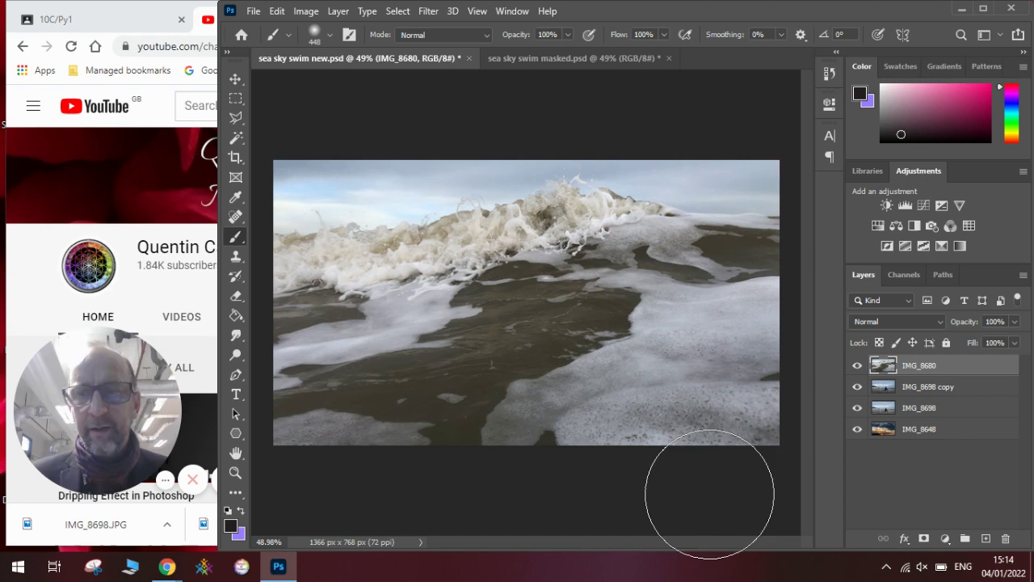
# Add a layer mask to IMG_8680 and paint out the lower foam, hiding IMG_8698 and IMG_8648
pyautogui.click(924, 539)
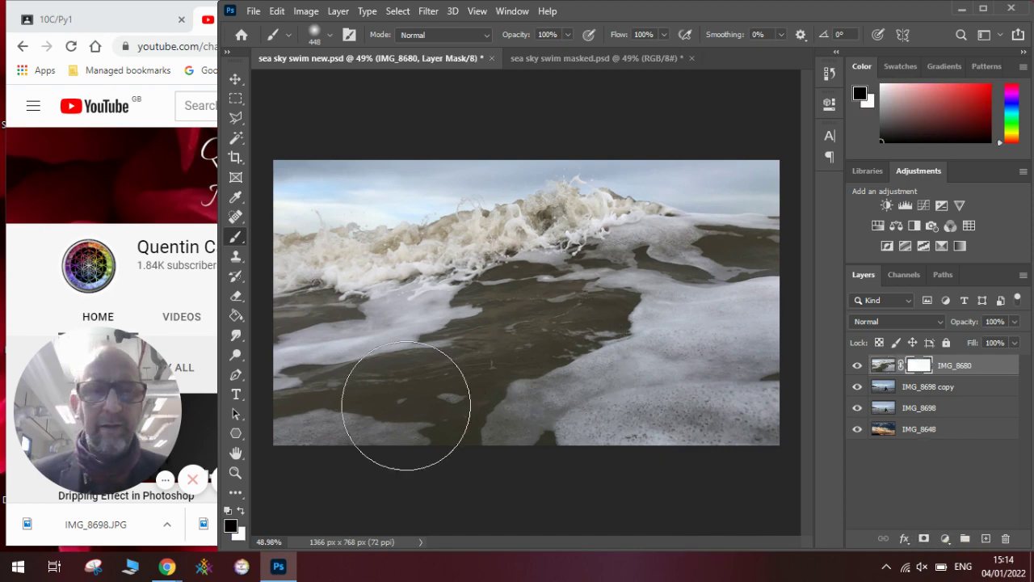
pyautogui.moveTo(461, 404)
pyautogui.mouseDown()
pyautogui.moveTo(450, 393)
pyautogui.moveTo(331, 419)
pyautogui.moveTo(307, 411)
pyautogui.moveTo(325, 397)
pyautogui.moveTo(311, 376)
pyautogui.moveTo(443, 371)
pyautogui.moveTo(505, 340)
pyautogui.moveTo(503, 351)
pyautogui.moveTo(566, 355)
pyautogui.mouseUp()
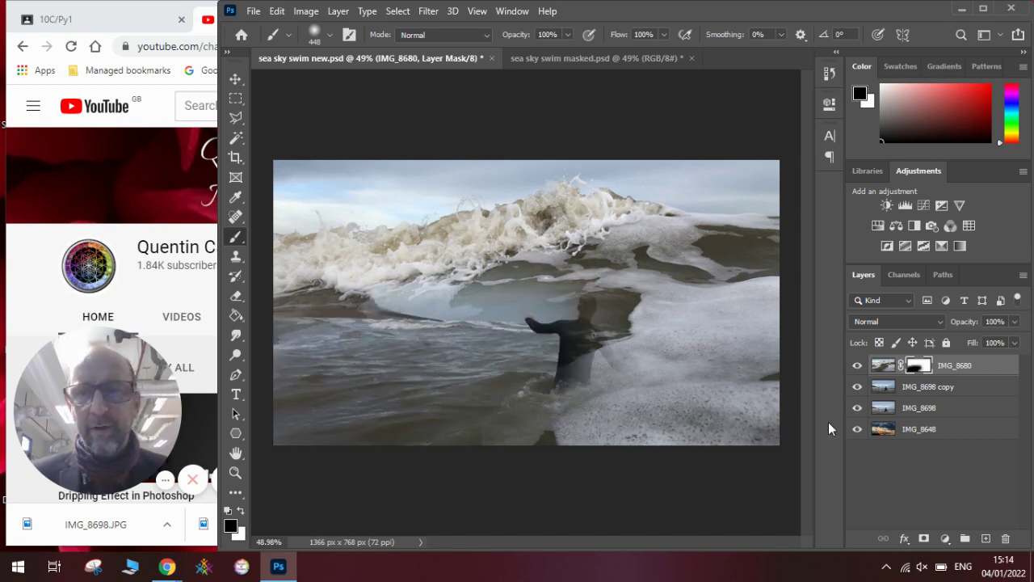
pyautogui.click(857, 408)
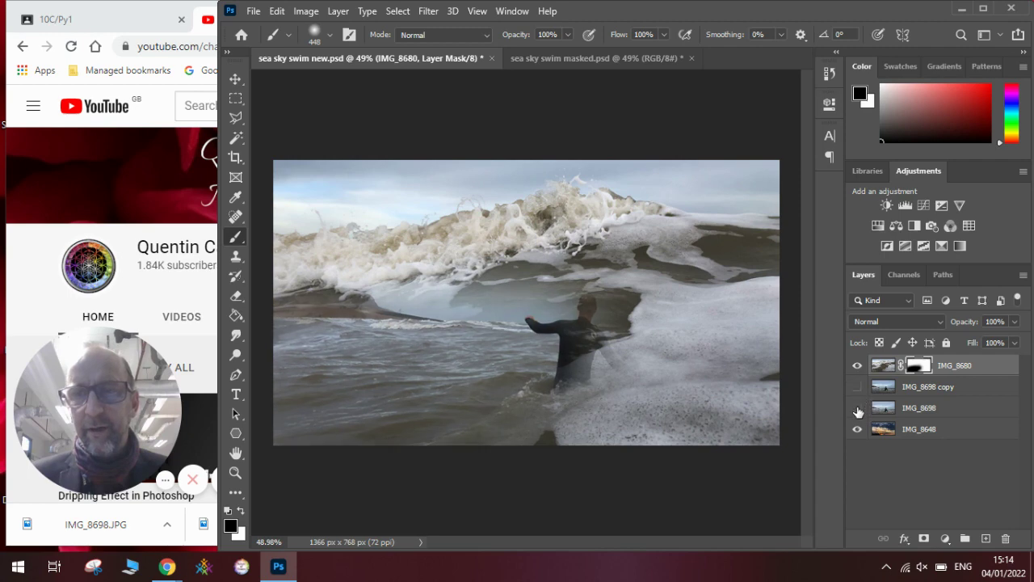
pyautogui.click(857, 428)
pyautogui.moveTo(677, 409)
pyautogui.mouseDown()
pyautogui.moveTo(619, 426)
pyautogui.moveTo(558, 428)
pyautogui.moveTo(628, 409)
pyautogui.moveTo(589, 379)
pyautogui.moveTo(621, 370)
pyautogui.moveTo(655, 332)
pyautogui.moveTo(761, 411)
pyautogui.moveTo(687, 451)
pyautogui.moveTo(437, 462)
pyautogui.mouseUp()
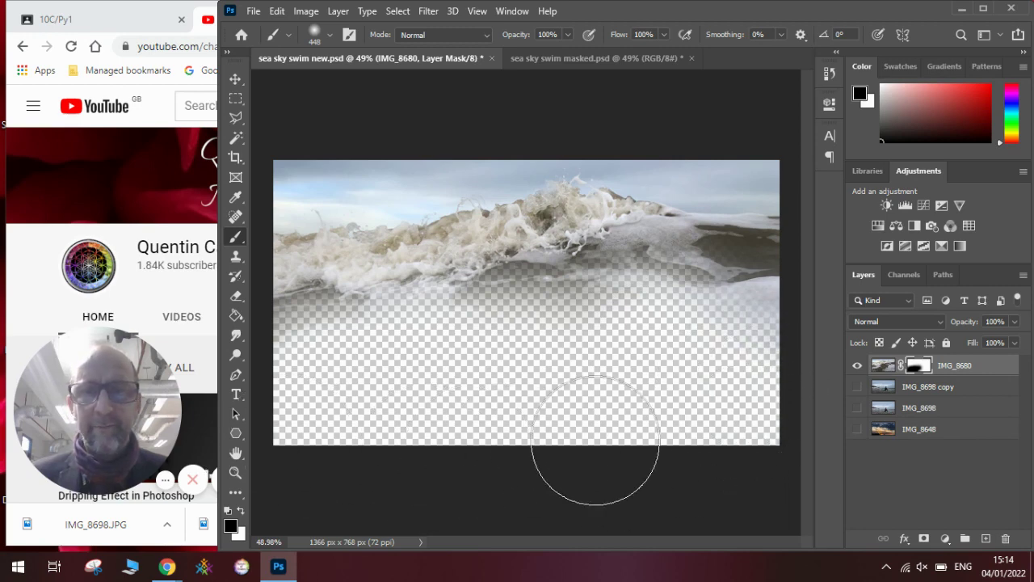
# Show the IMG_8648 sunset and extend IMG_8680's mask over the right water and lower edge
pyautogui.click(858, 429)
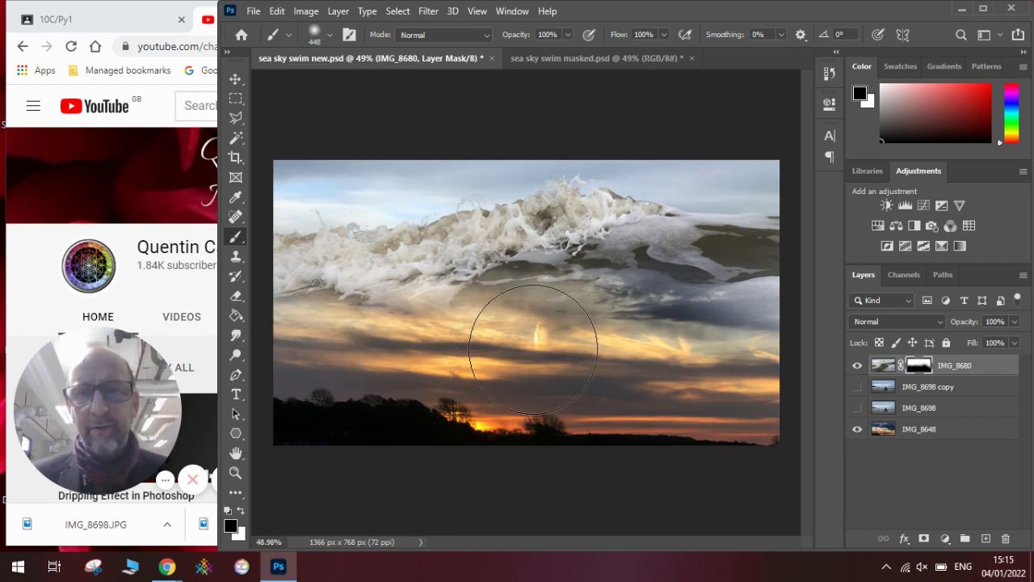
pyautogui.moveTo(655, 328)
pyautogui.mouseDown()
pyautogui.moveTo(641, 323)
pyautogui.moveTo(647, 334)
pyautogui.moveTo(703, 335)
pyautogui.moveTo(759, 274)
pyautogui.moveTo(692, 335)
pyautogui.moveTo(771, 294)
pyautogui.moveTo(754, 293)
pyautogui.moveTo(751, 346)
pyautogui.mouseUp()
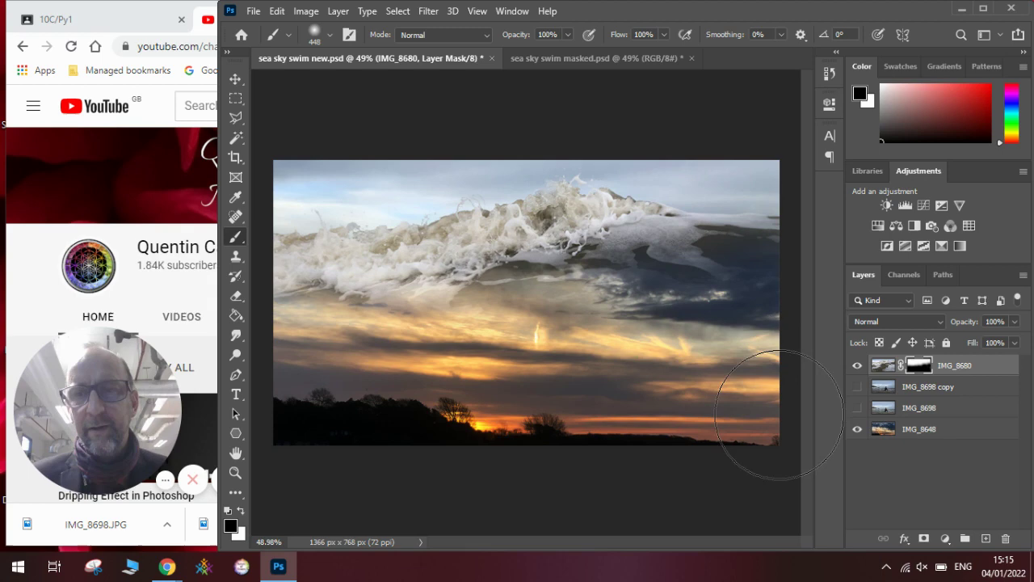
pyautogui.moveTo(618, 369)
pyautogui.mouseDown()
pyautogui.moveTo(593, 307)
pyautogui.moveTo(544, 328)
pyautogui.moveTo(495, 328)
pyautogui.moveTo(517, 327)
pyautogui.moveTo(503, 324)
pyautogui.moveTo(542, 376)
pyautogui.moveTo(495, 337)
pyautogui.moveTo(438, 343)
pyautogui.moveTo(491, 354)
pyautogui.moveTo(470, 363)
pyautogui.moveTo(531, 386)
pyautogui.moveTo(657, 369)
pyautogui.moveTo(680, 426)
pyautogui.mouseUp()
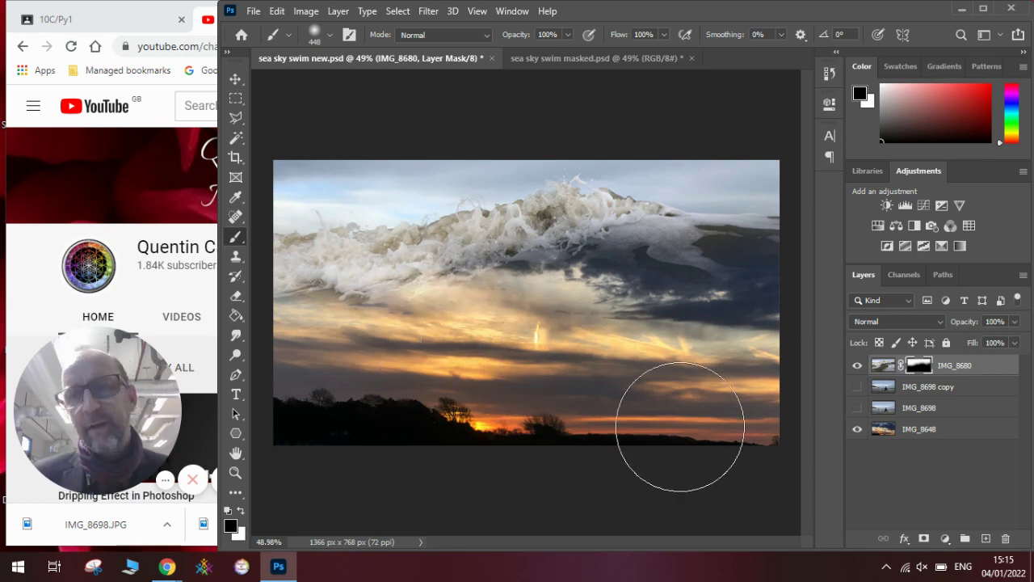
# Show IMG_8698 copy, use Select > Subject on the man, and turn it into a layer mask
pyautogui.click(858, 387)
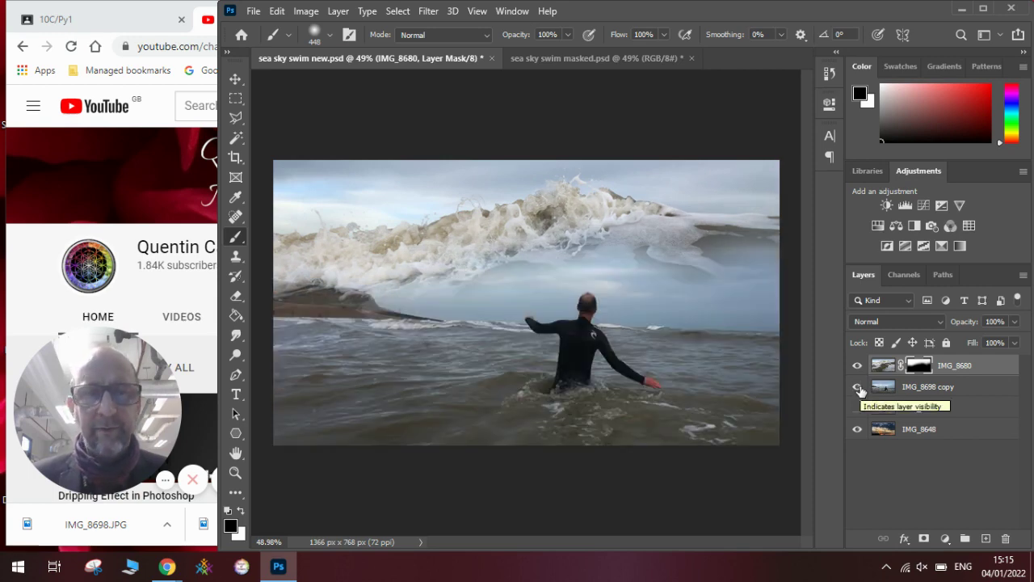
pyautogui.click(926, 391)
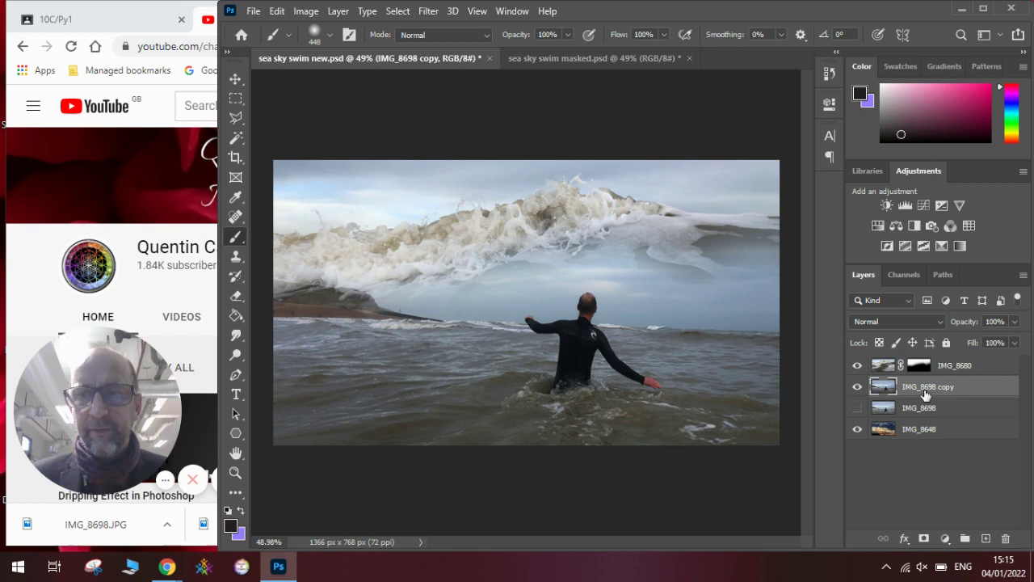
pyautogui.click(397, 11)
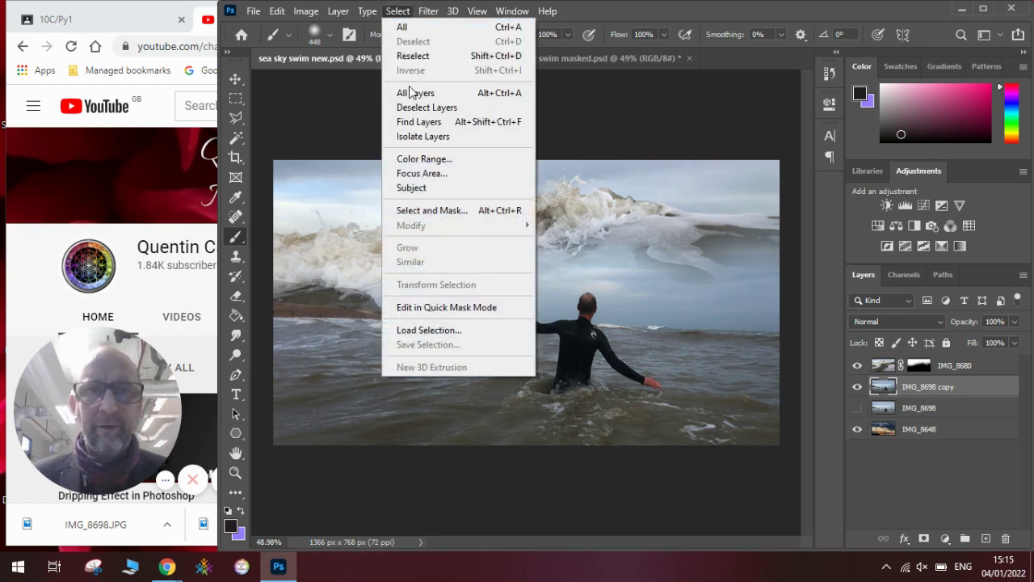
pyautogui.click(427, 191)
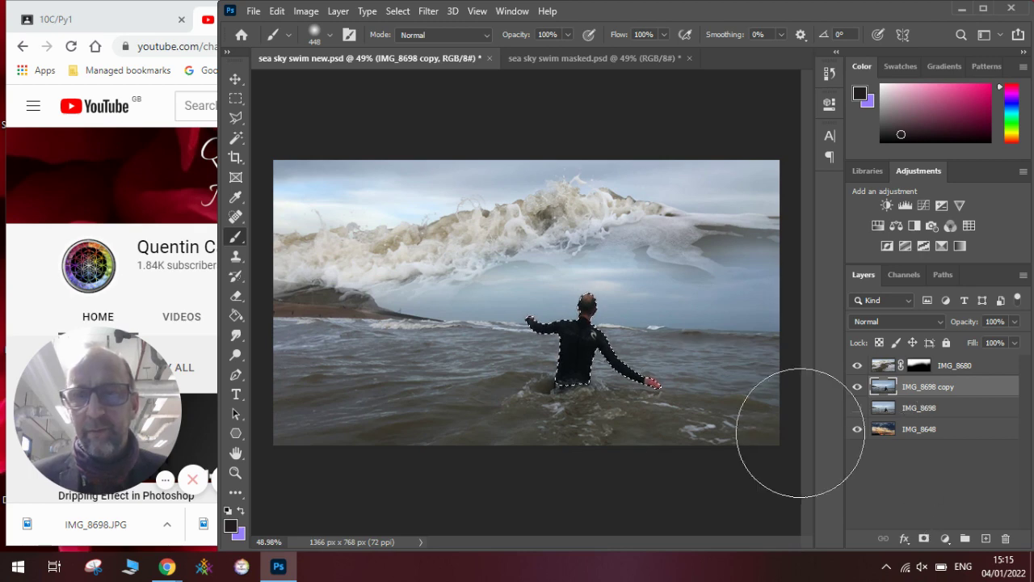
pyautogui.click(925, 539)
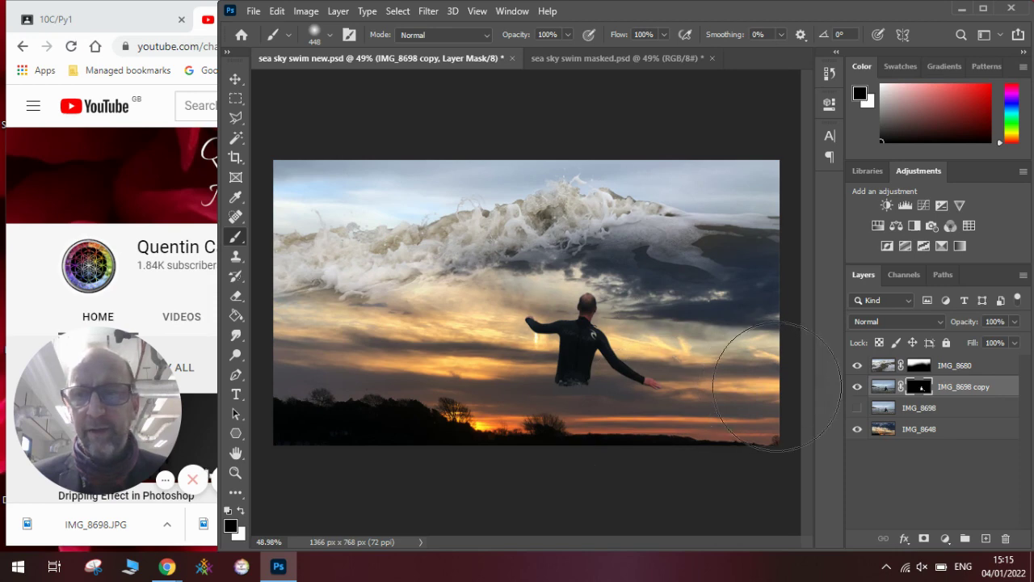
# Show and select the IMG_8698 sea layer, undoing an accidental dark brush stroke
pyautogui.click(857, 409)
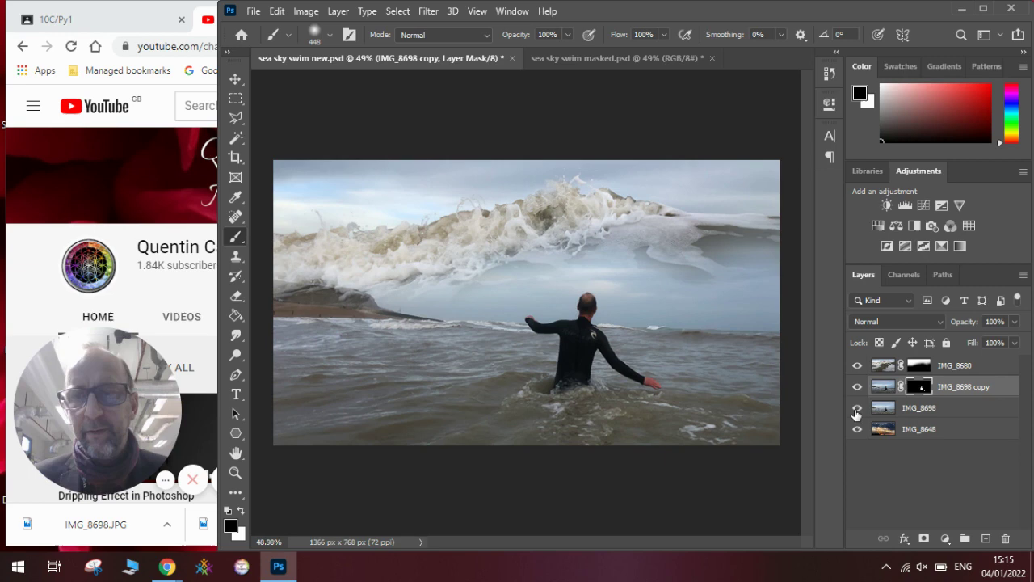
pyautogui.click(910, 409)
pyautogui.click(638, 279)
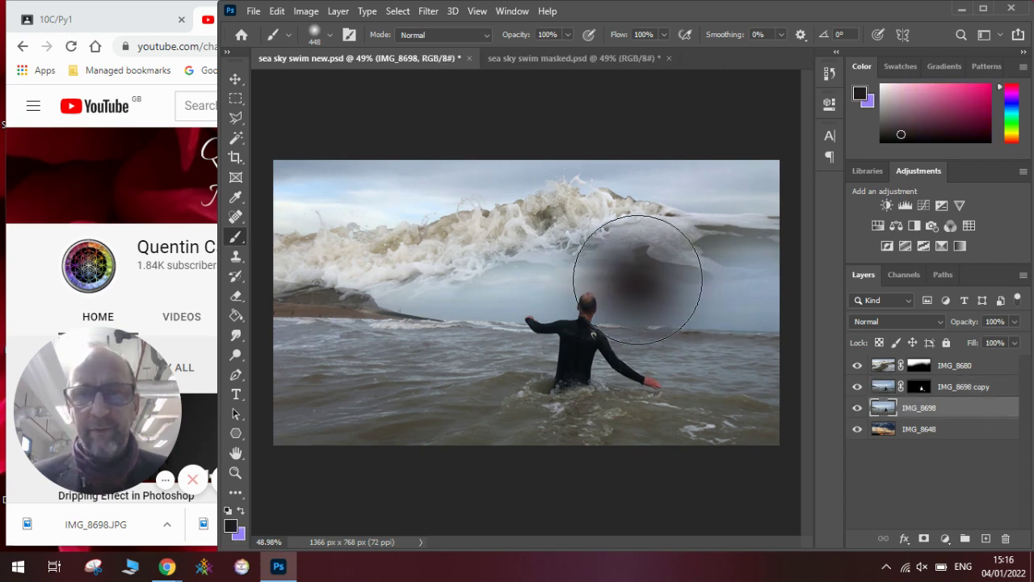
pyautogui.moveTo(638, 279); pyautogui.dragTo(525, 284)
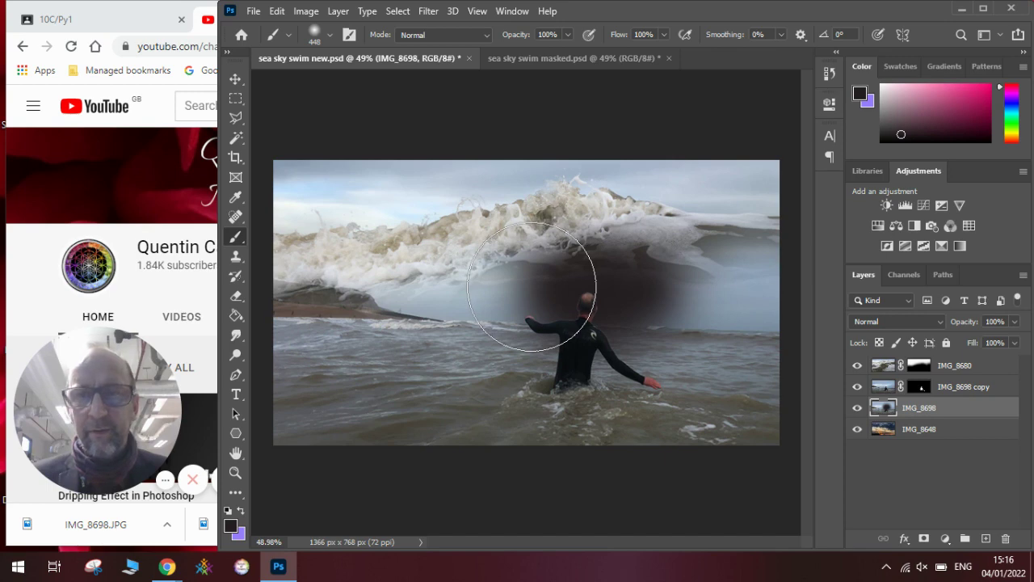
pyautogui.hotkey('ctrl', 'z')
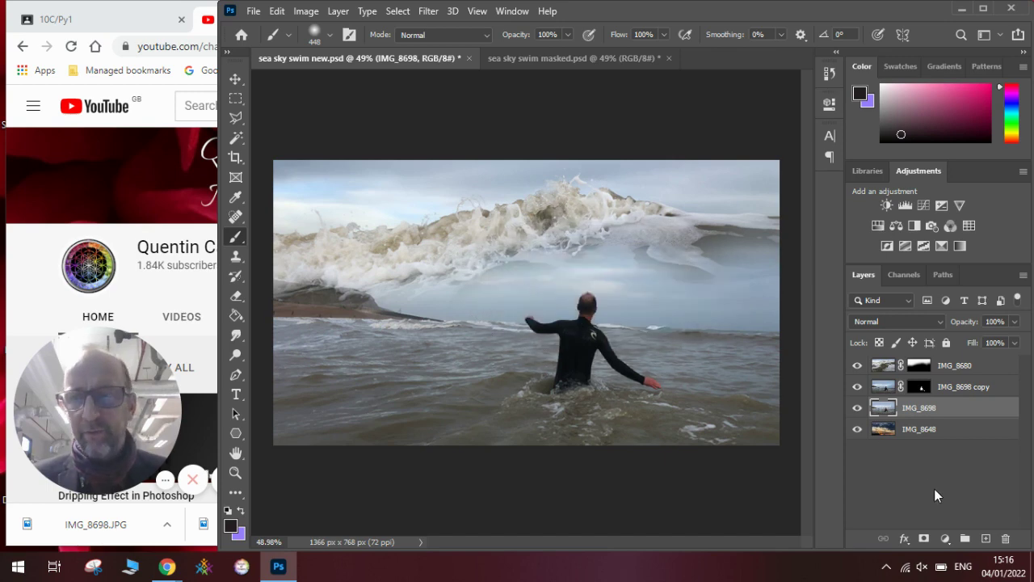
# Add a layer mask to IMG_8698 and paint black across the left sea to reveal the glow
pyautogui.click(923, 539)
pyautogui.moveTo(638, 364)
pyautogui.mouseDown()
pyautogui.moveTo(614, 356)
pyautogui.moveTo(602, 280)
pyautogui.moveTo(576, 316)
pyautogui.moveTo(570, 296)
pyautogui.moveTo(711, 307)
pyautogui.moveTo(496, 253)
pyautogui.moveTo(487, 310)
pyautogui.moveTo(721, 352)
pyautogui.mouseUp()
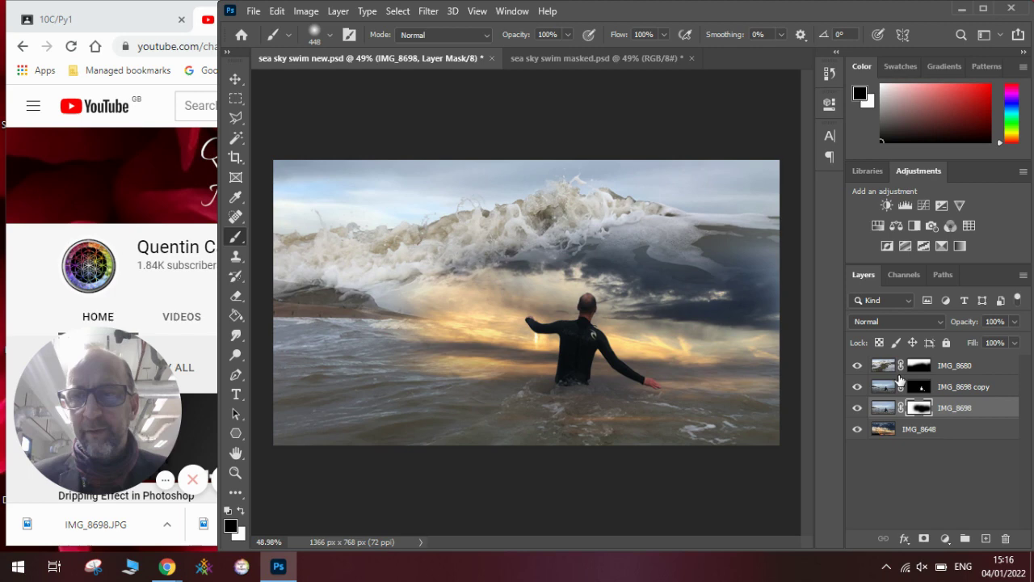
pyautogui.moveTo(484, 364)
pyautogui.mouseDown()
pyautogui.moveTo(427, 288)
pyautogui.moveTo(397, 307)
pyautogui.moveTo(311, 291)
pyautogui.moveTo(553, 303)
pyautogui.moveTo(638, 242)
pyautogui.moveTo(670, 339)
pyautogui.moveTo(739, 372)
pyautogui.mouseUp()
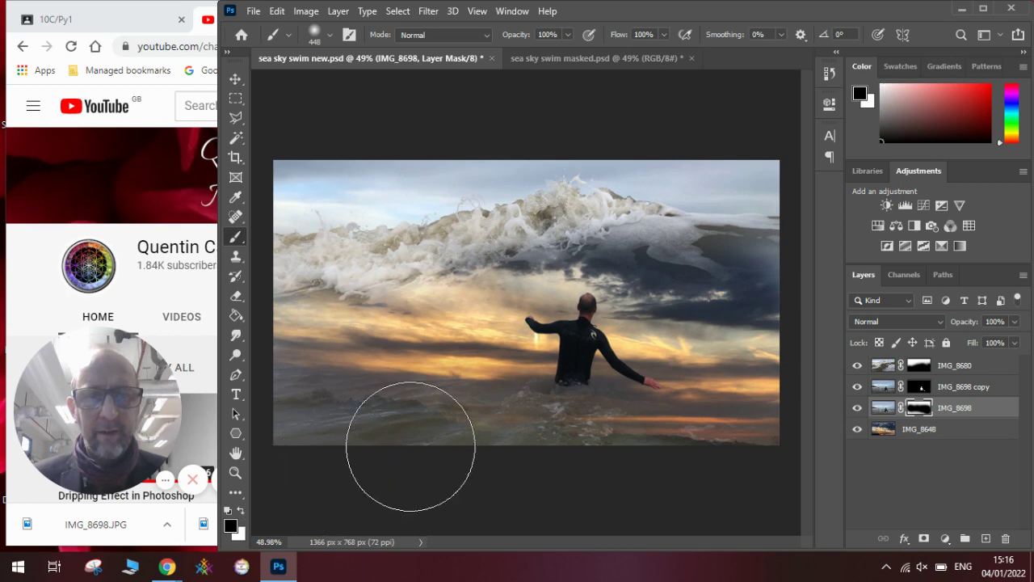
# Undo the lower-left mask stroke and paint white to restore foamy water around the wading man
pyautogui.moveTo(385, 445); pyautogui.dragTo(322, 443)
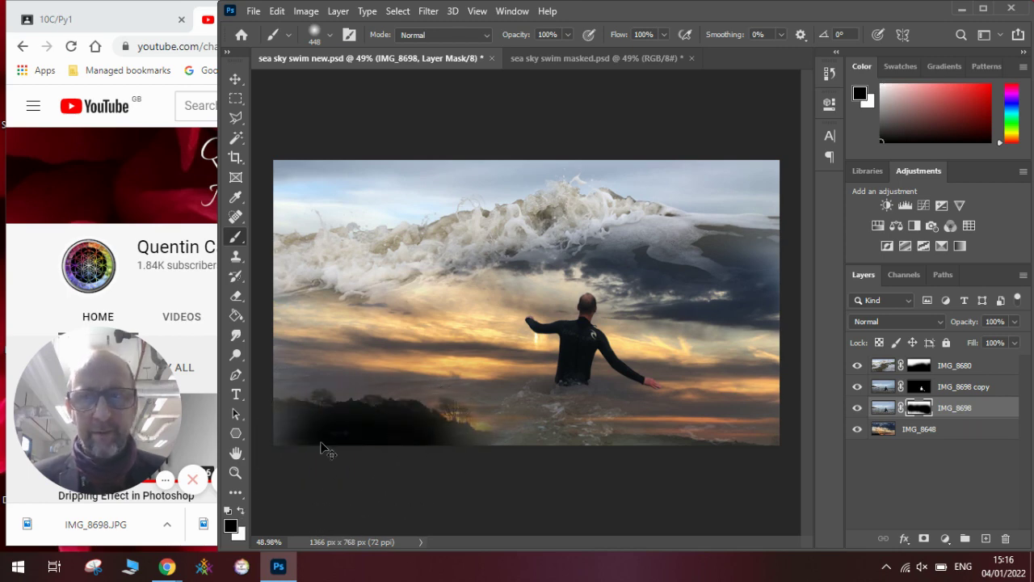
pyautogui.hotkey('ctrl', 'z')
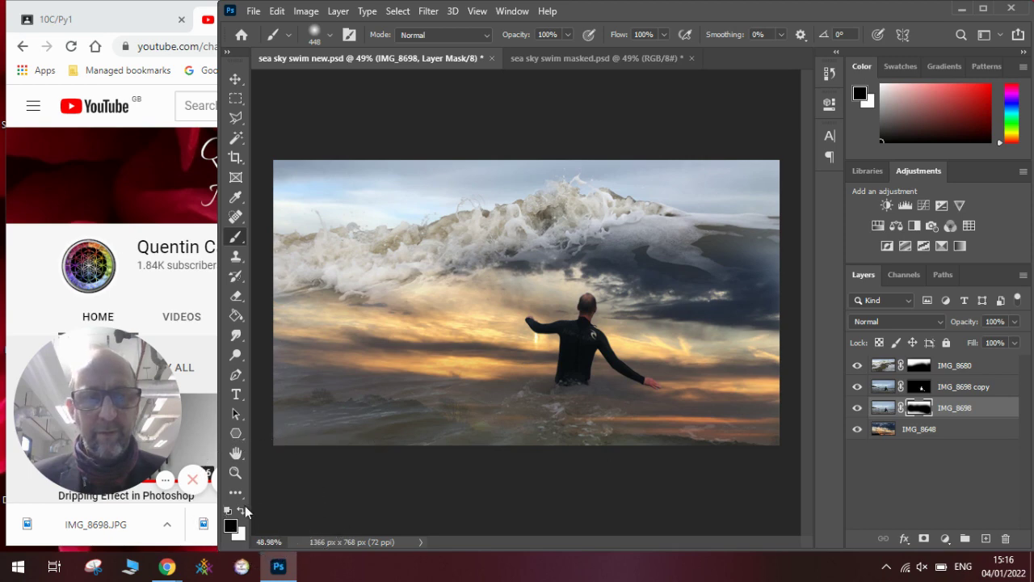
pyautogui.click(240, 510)
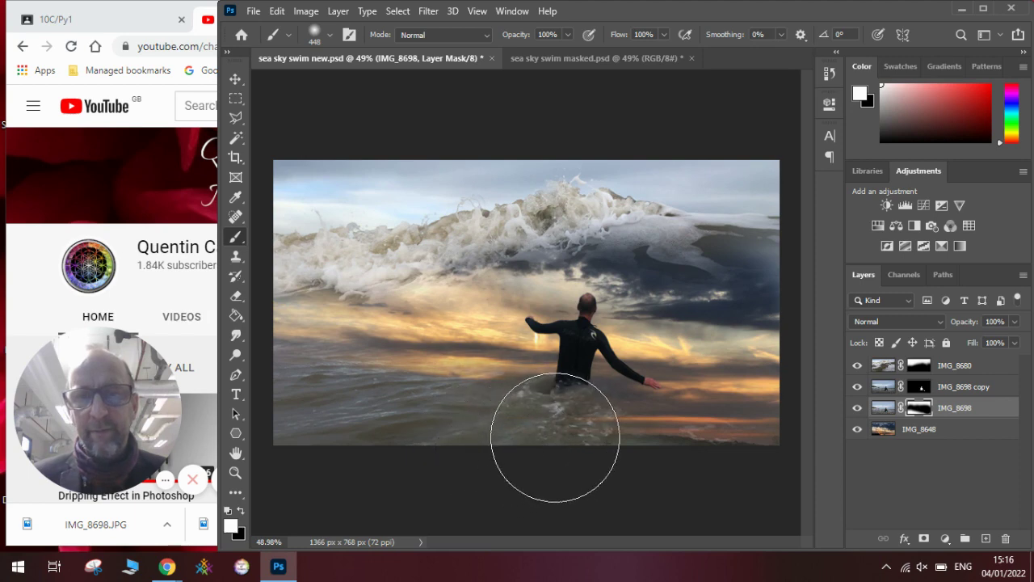
pyautogui.moveTo(602, 452); pyautogui.dragTo(704, 484)
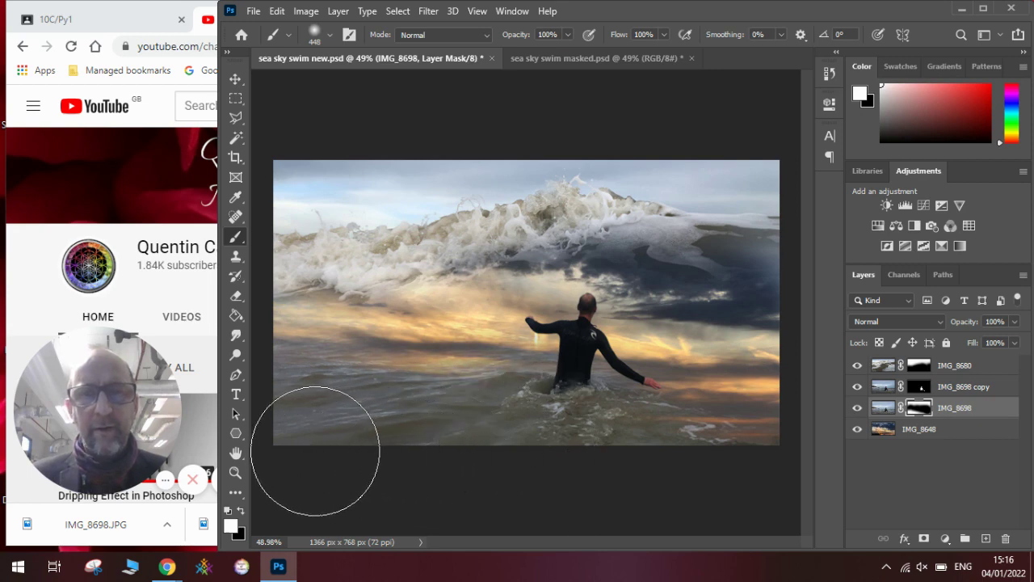
# Apply Brightness/Contrast to IMG_8648 with brightness -17 and contrast 29
pyautogui.click(928, 432)
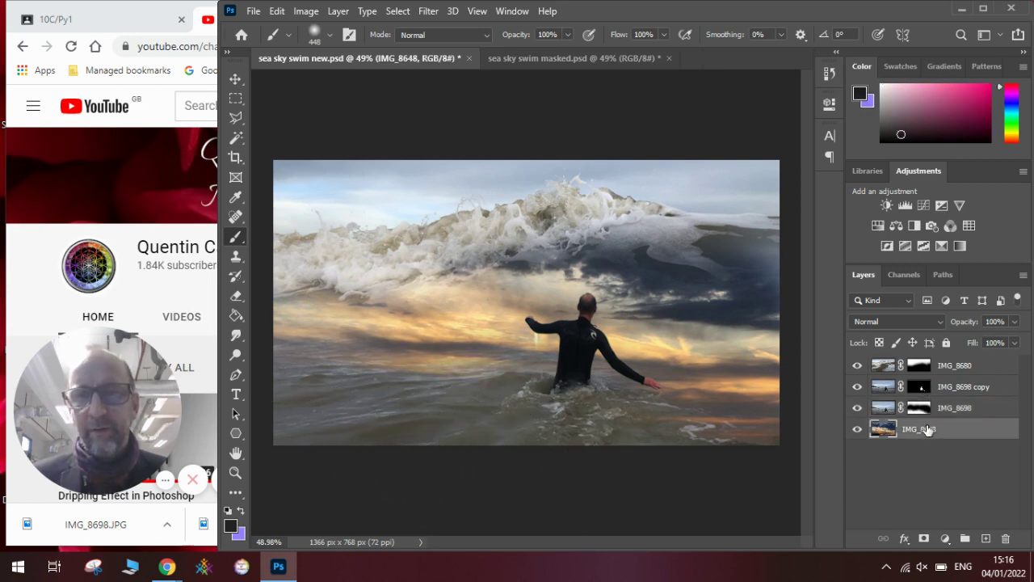
pyautogui.click(306, 12)
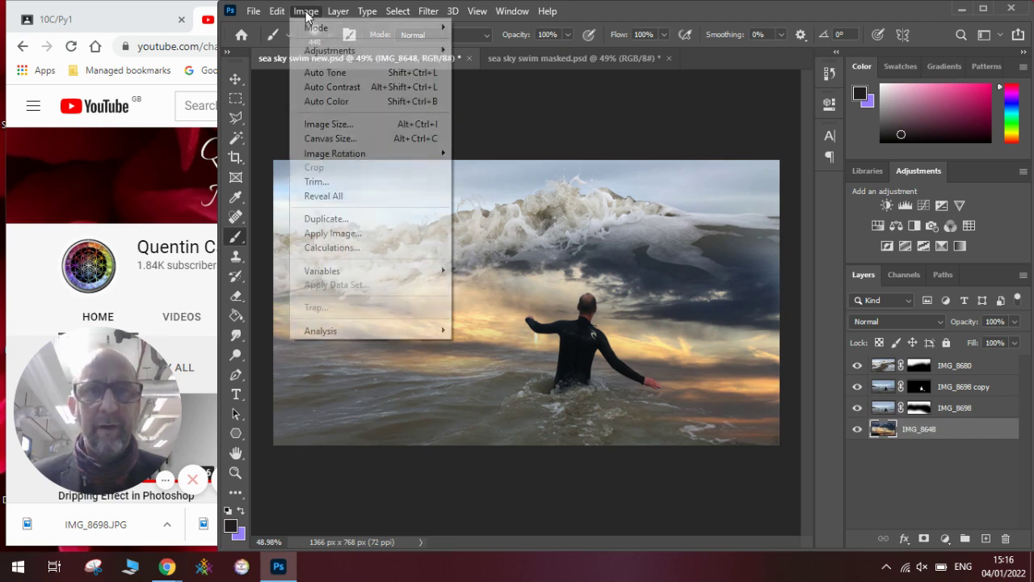
pyautogui.moveTo(338, 51)
pyautogui.click(516, 46)
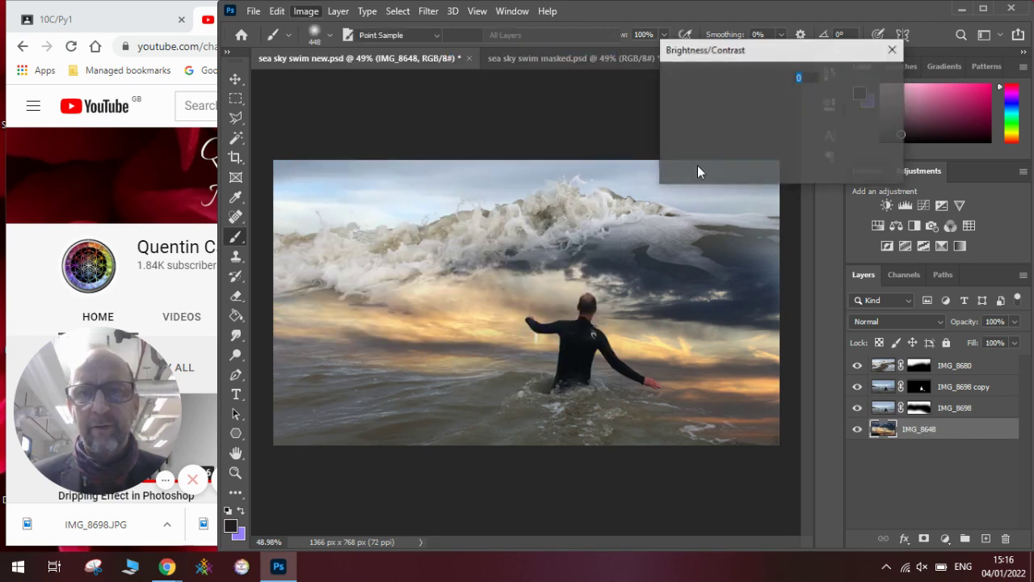
pyautogui.moveTo(758, 134); pyautogui.dragTo(768, 134)
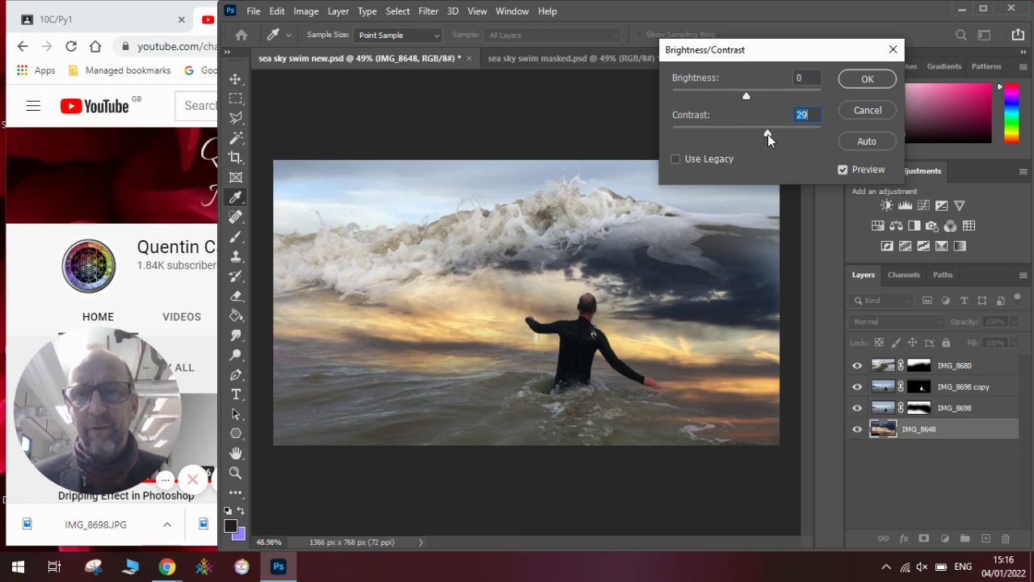
pyautogui.moveTo(745, 96); pyautogui.dragTo(739, 96)
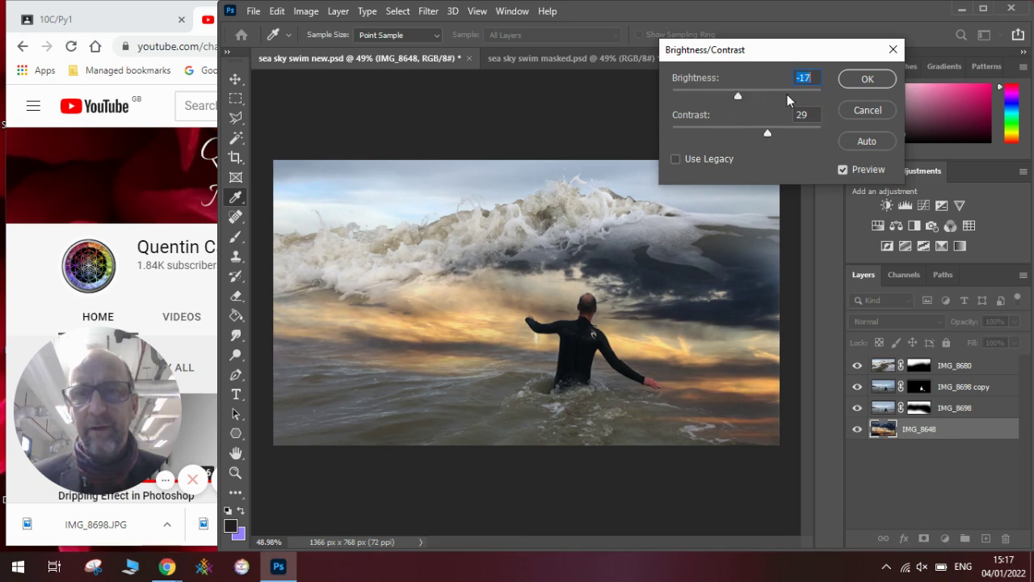
pyautogui.click(865, 80)
pyautogui.press('b')
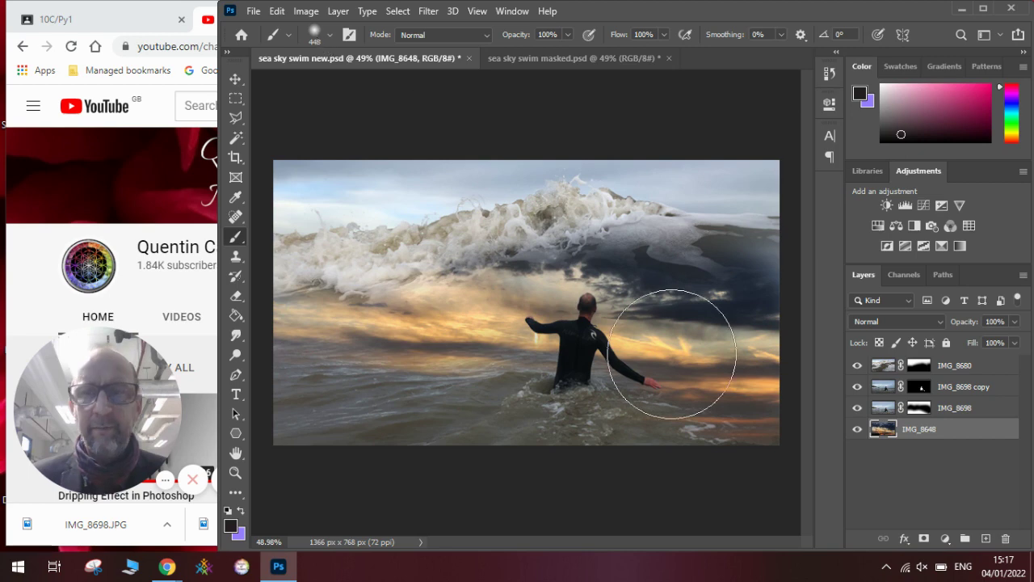
# Apply Hue/Saturation to IMG_8698 with hue +40 and saturation +16
pyautogui.click(954, 410)
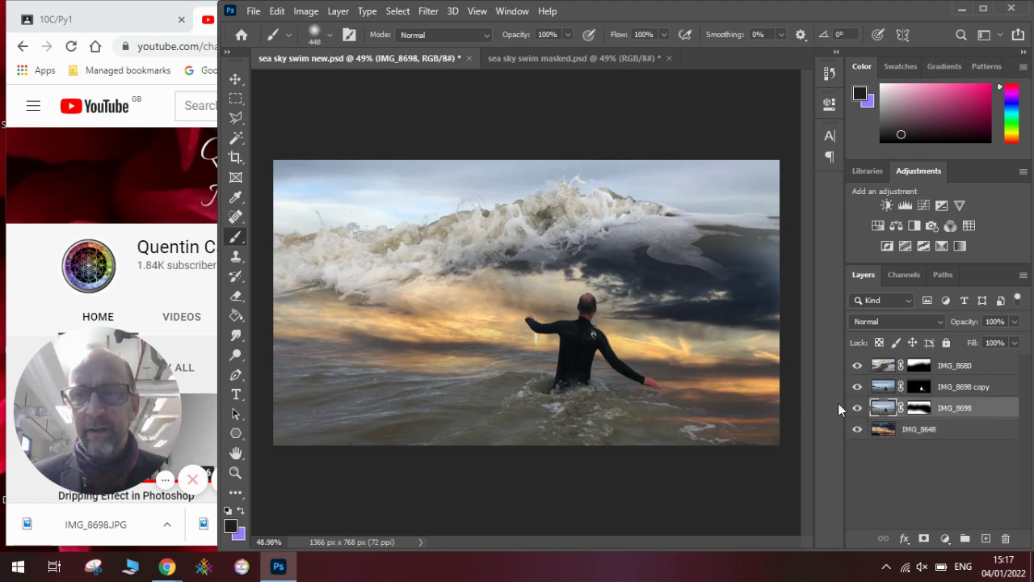
pyautogui.click(306, 11)
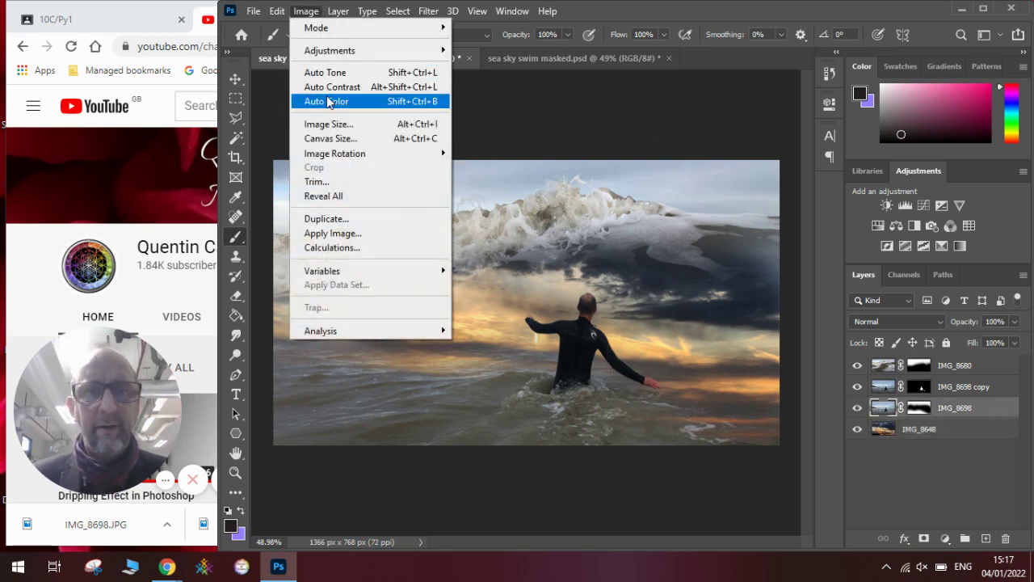
pyautogui.moveTo(364, 57)
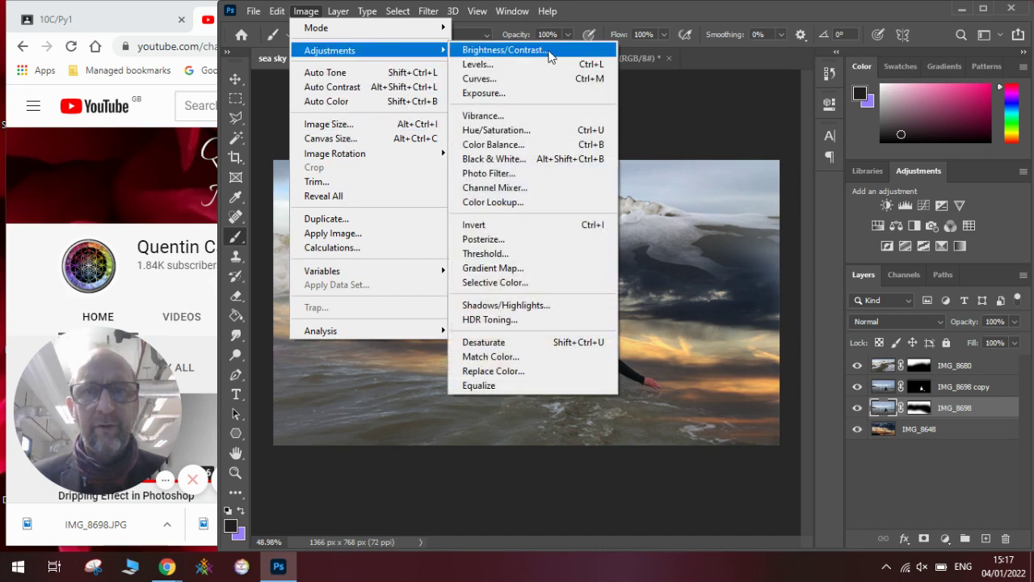
pyautogui.click(534, 134)
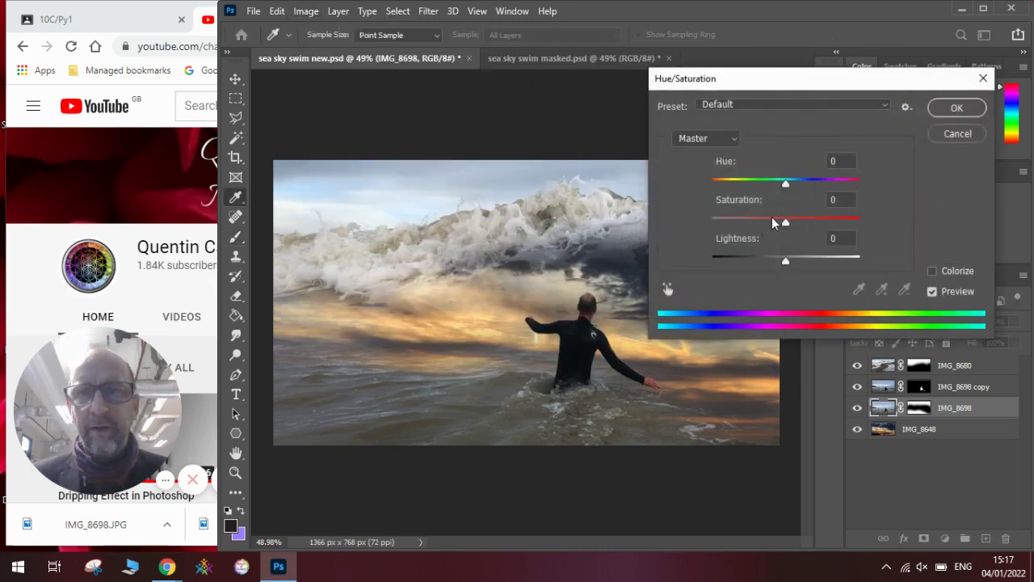
pyautogui.moveTo(786, 189); pyautogui.dragTo(760, 179)
pyautogui.moveTo(786, 222); pyautogui.dragTo(797, 221)
pyautogui.moveTo(762, 183); pyautogui.dragTo(823, 186)
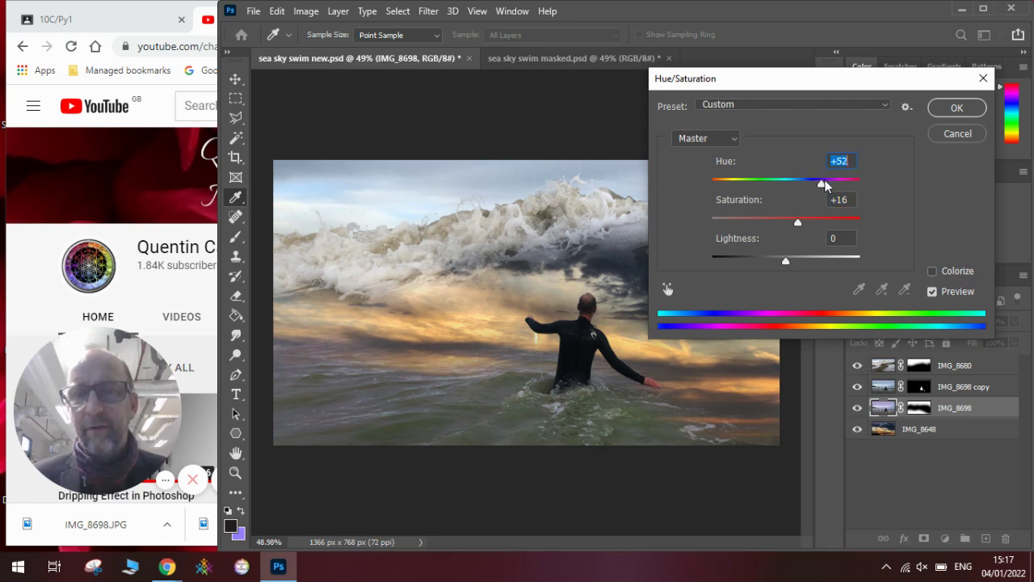
pyautogui.moveTo(820, 186); pyautogui.dragTo(814, 185)
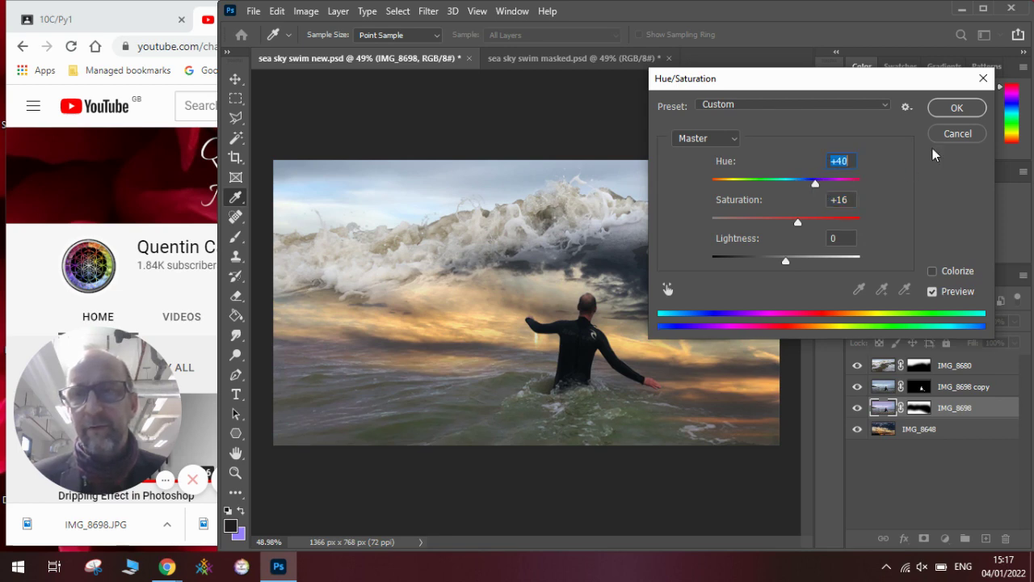
pyautogui.click(953, 108)
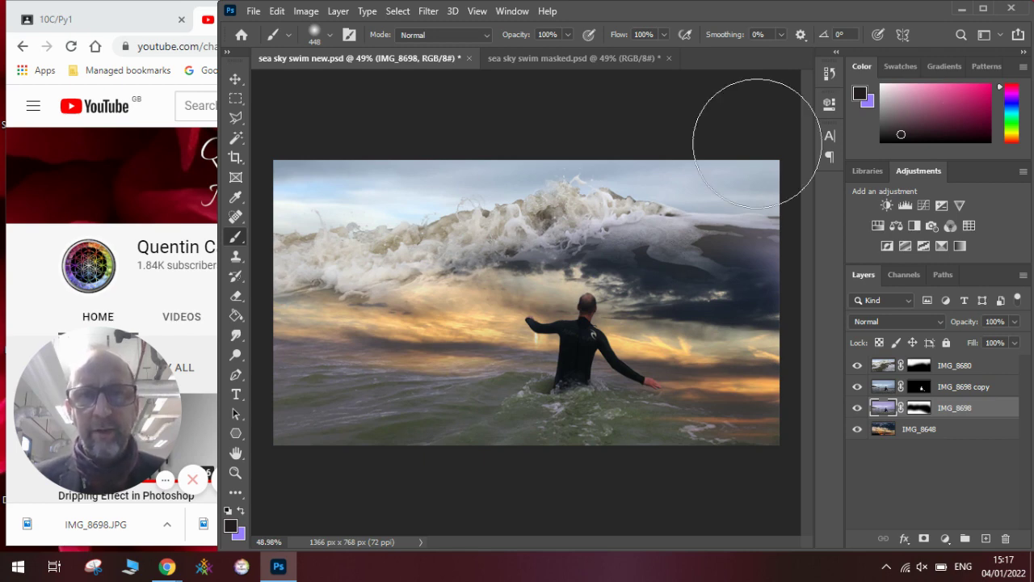
pyautogui.click(167, 191)
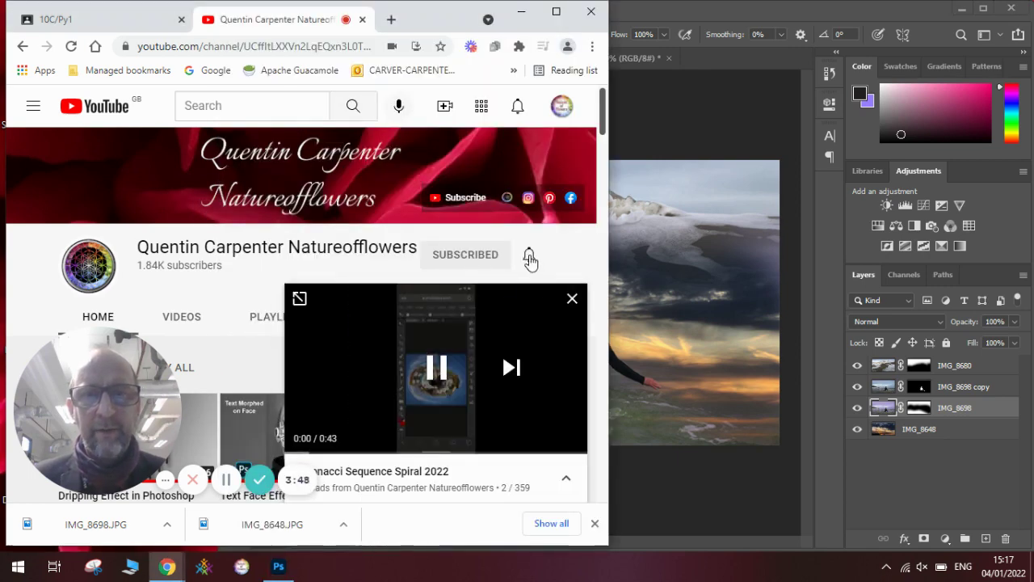
pyautogui.click(692, 107)
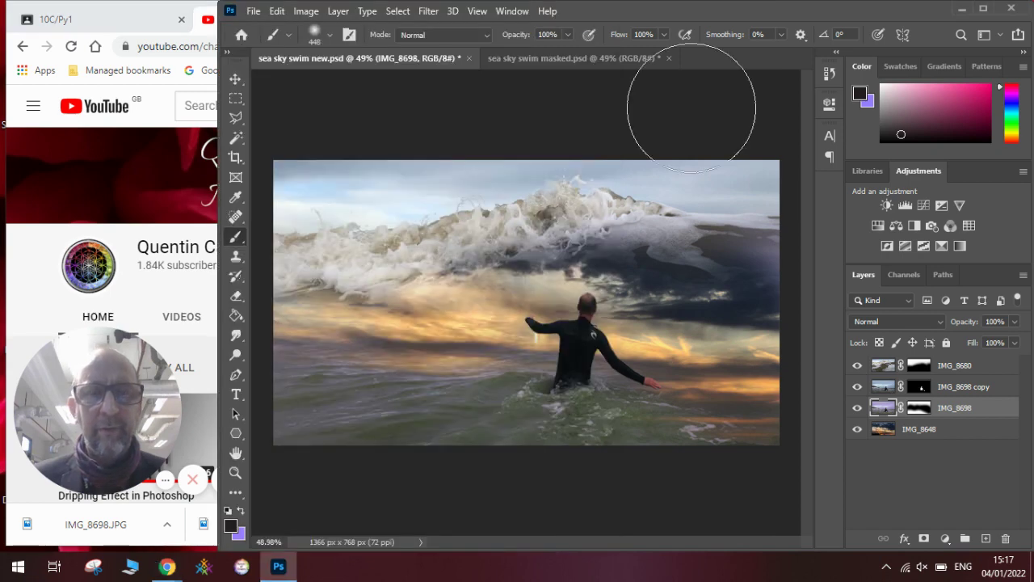